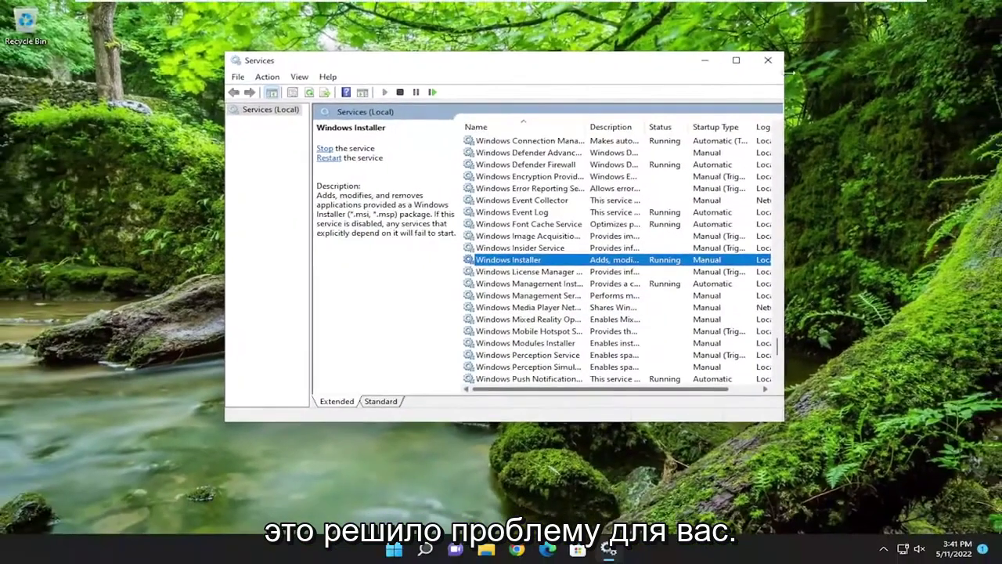
Step: Close the Services window now that Windows Installer is running
{"action": "left_click", "coordinate": [768, 61]}
Step: Open Control Panel, switch it to Category view, and go to Uninstall a program
{"action": "left_click", "coordinate": [443, 550]}
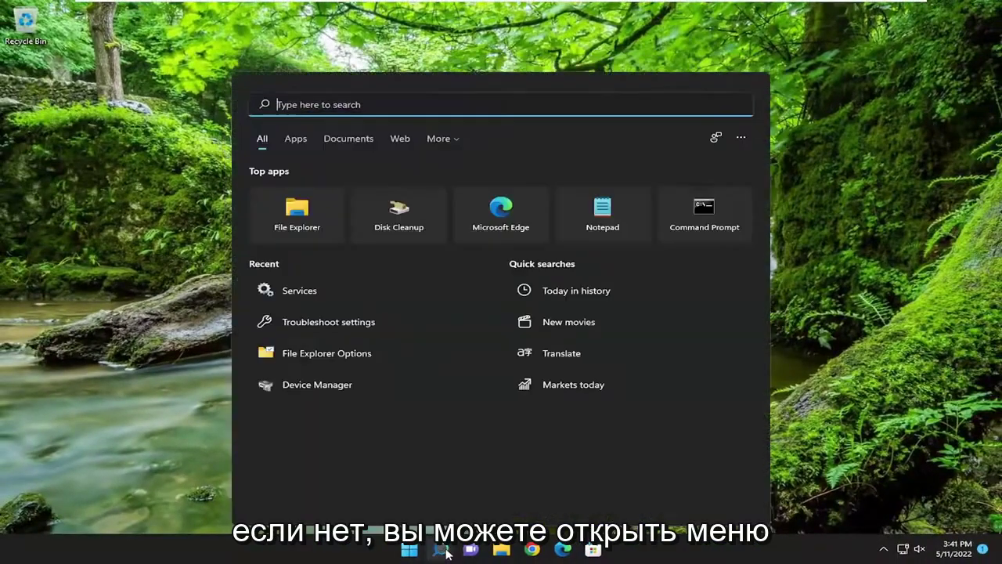
{"action": "type", "text": "control panel"}
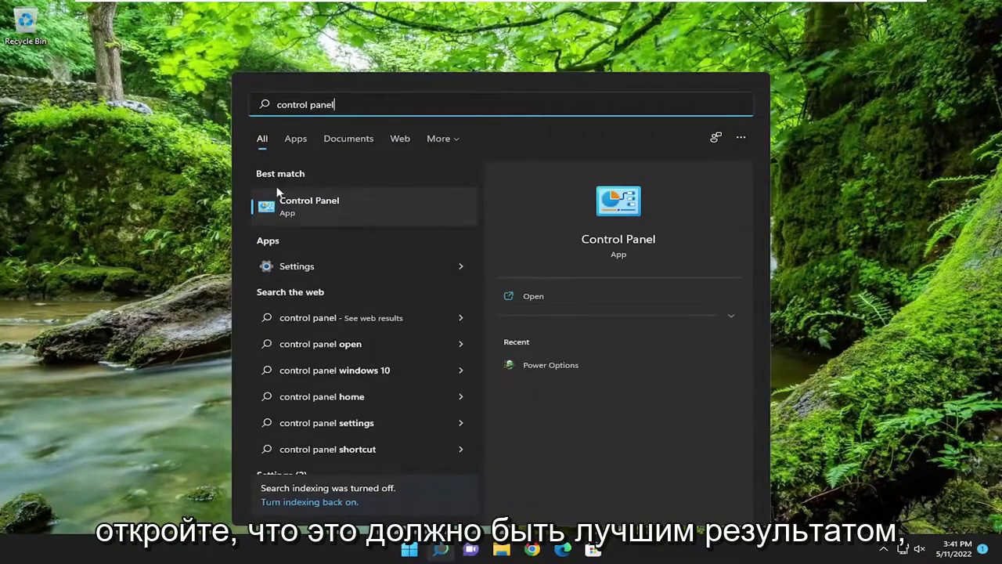
{"action": "left_click", "coordinate": [284, 201]}
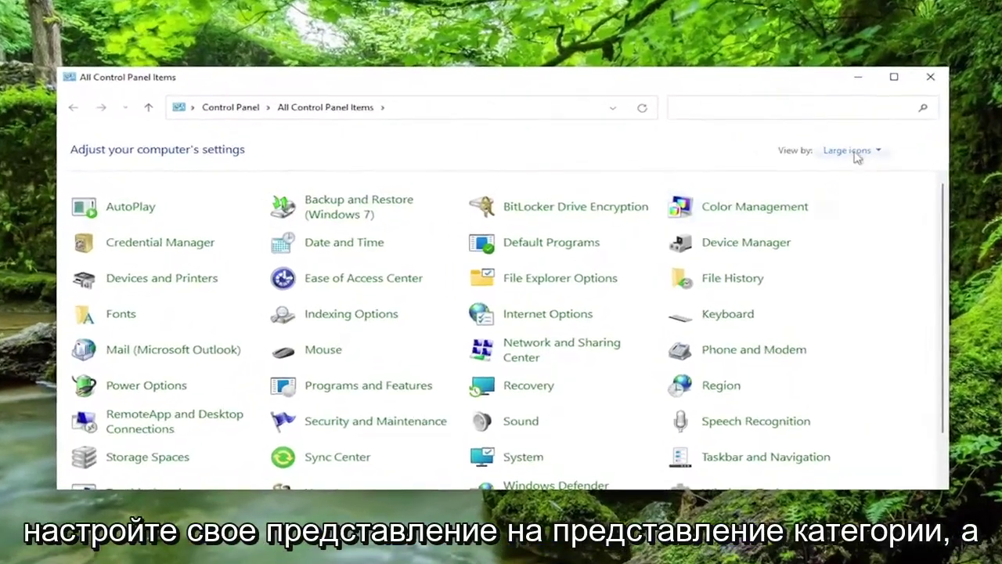
{"action": "left_click", "coordinate": [814, 159]}
{"action": "left_click", "coordinate": [855, 171]}
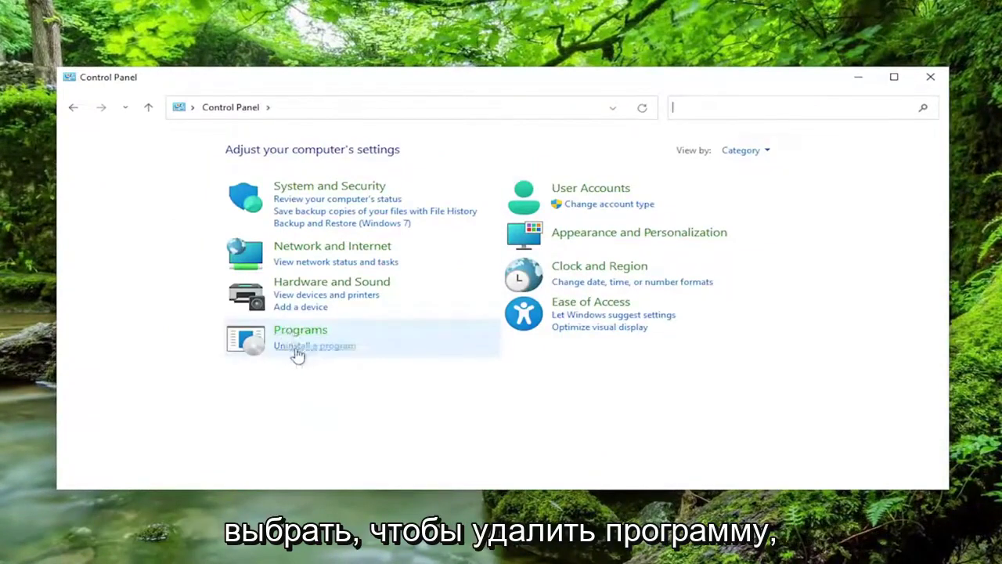
{"action": "left_click", "coordinate": [321, 354]}
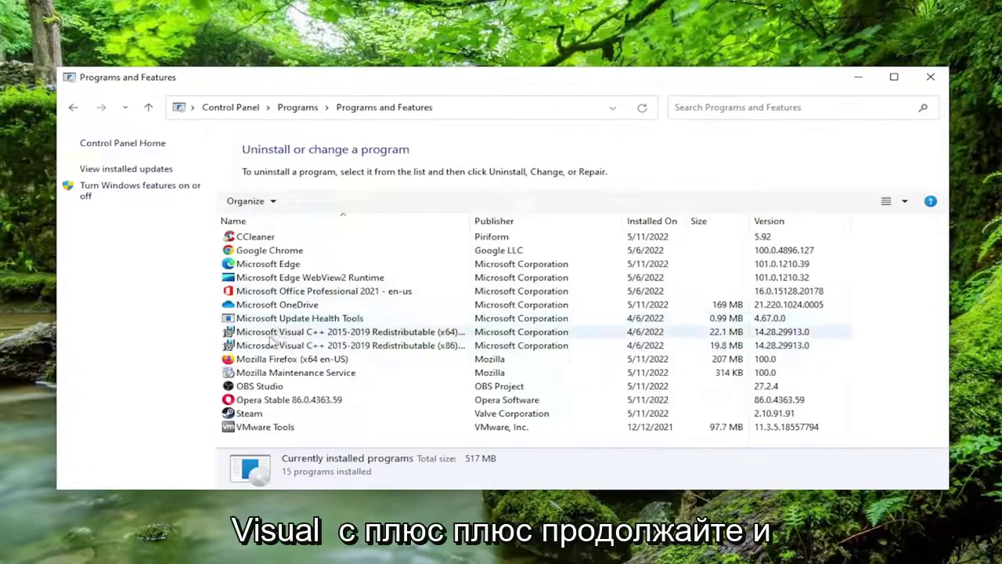
Step: Repair the x64 Microsoft Visual C++ 2015-2019 Redistributable and close its success message
{"action": "left_click", "coordinate": [335, 338]}
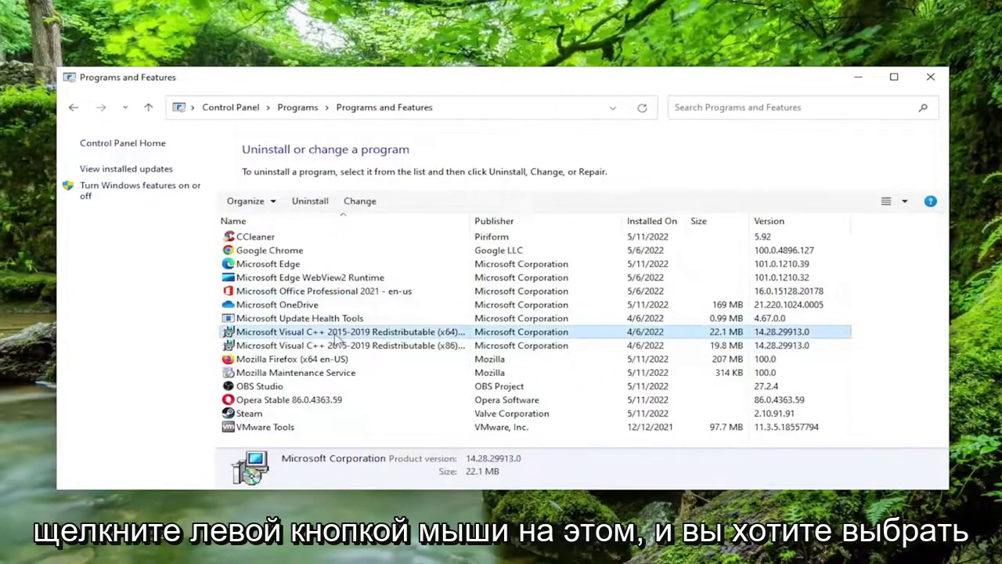
{"action": "left_click", "coordinate": [356, 202]}
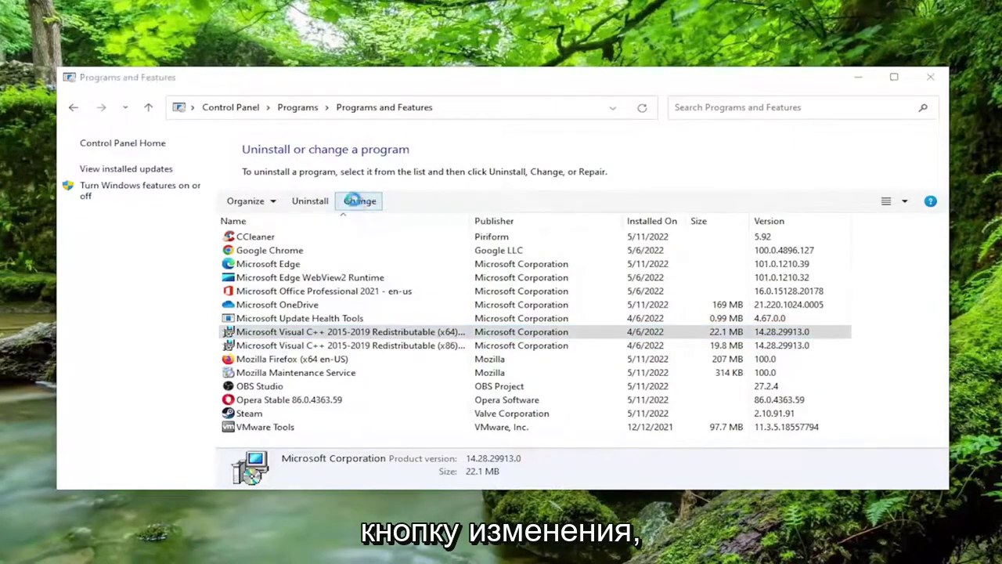
{"action": "left_click", "coordinate": [518, 363]}
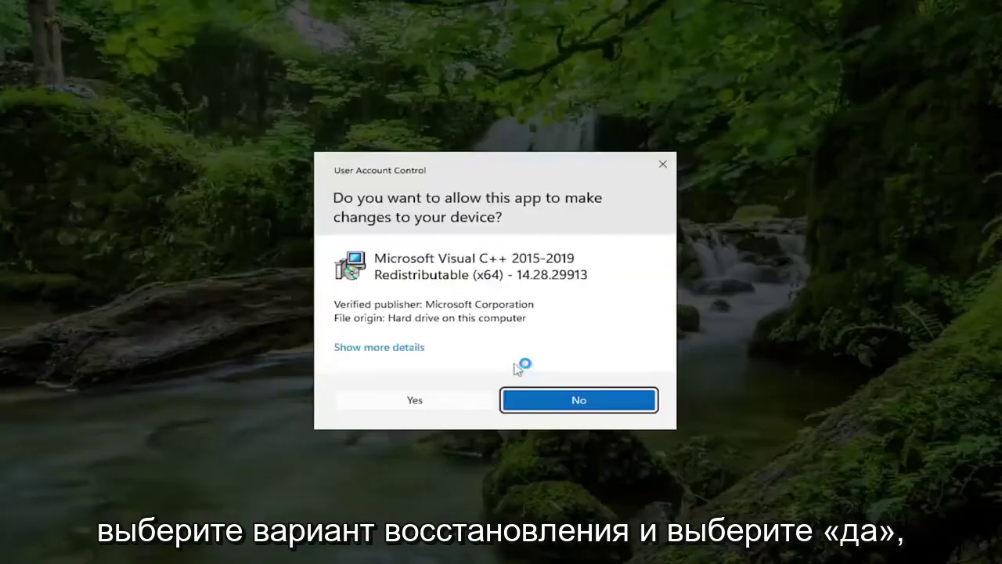
{"action": "left_click", "coordinate": [445, 405]}
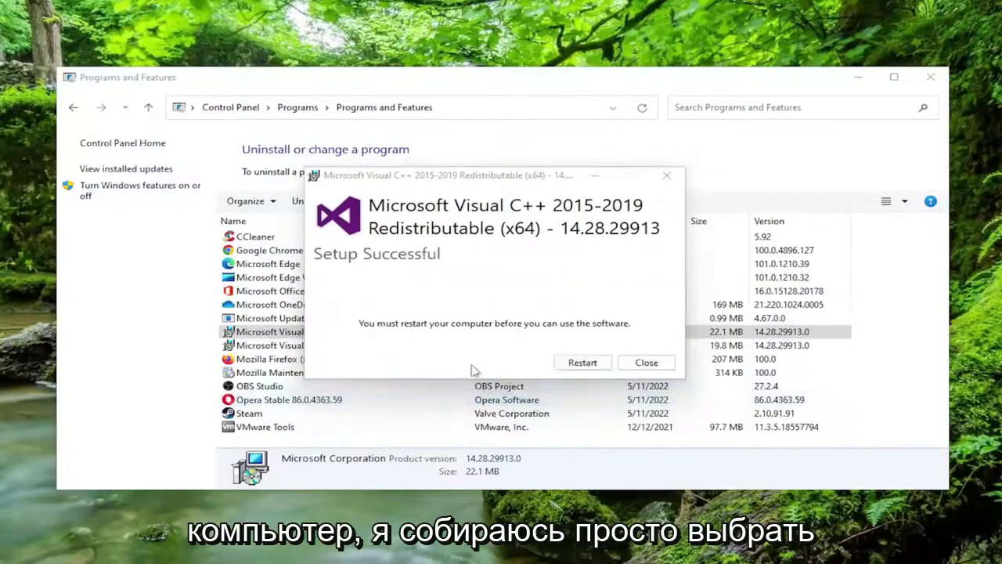
{"action": "left_click", "coordinate": [648, 365]}
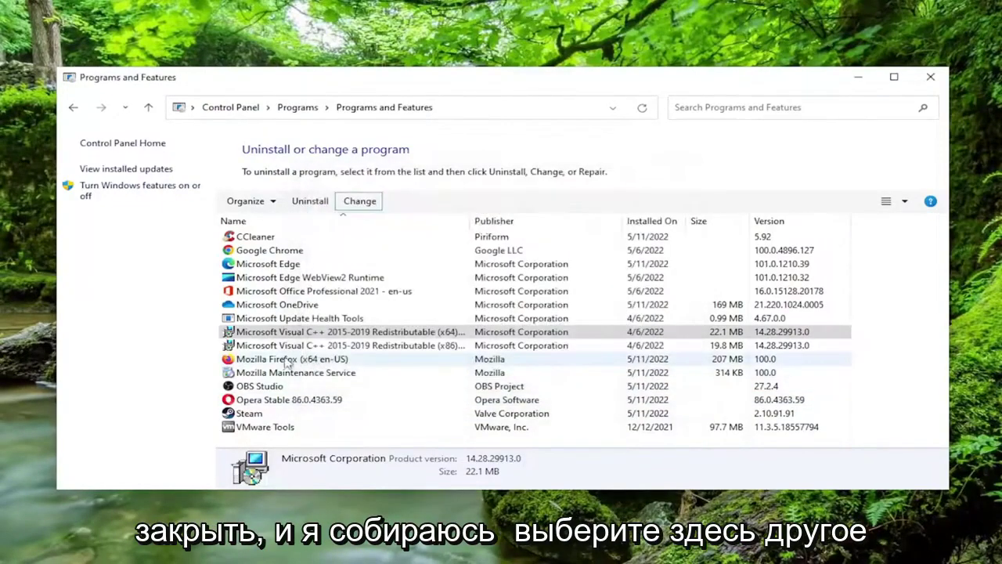
Step: Repair the x86 Visual C++ 2015-2019 Redistributable, then close Programs and Features
{"action": "left_click", "coordinate": [279, 348]}
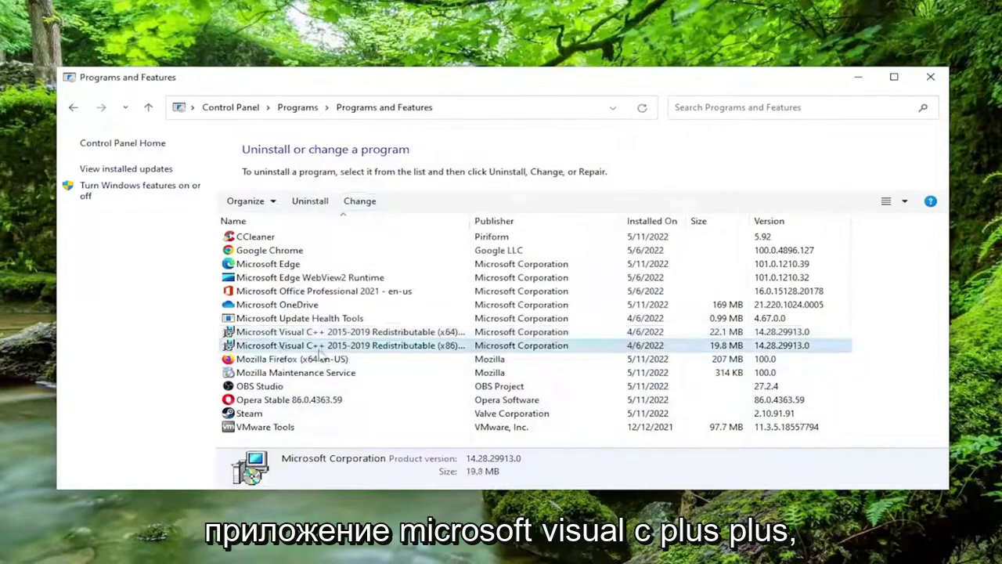
{"action": "left_click", "coordinate": [362, 200]}
{"action": "left_click", "coordinate": [519, 362]}
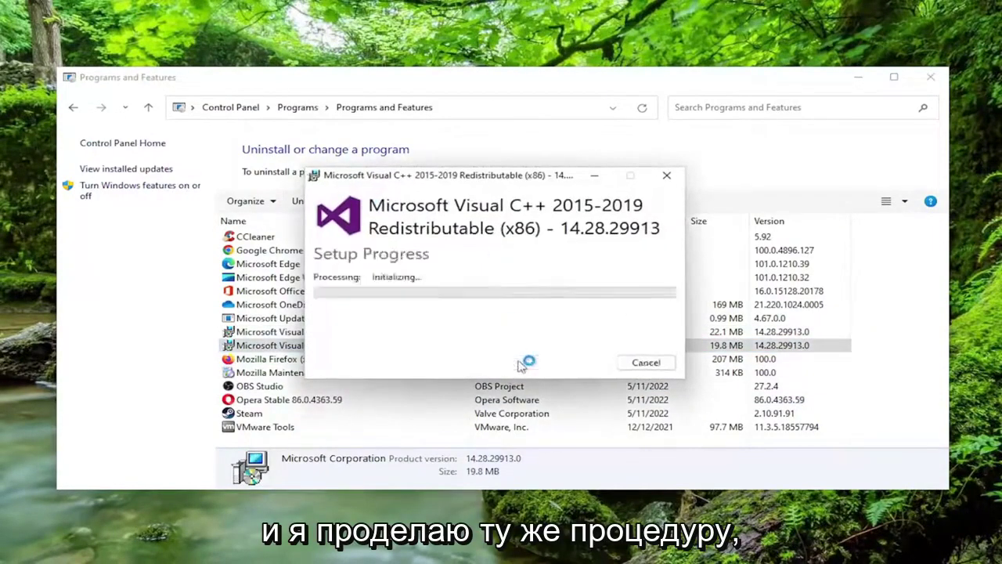
{"action": "left_click", "coordinate": [436, 399]}
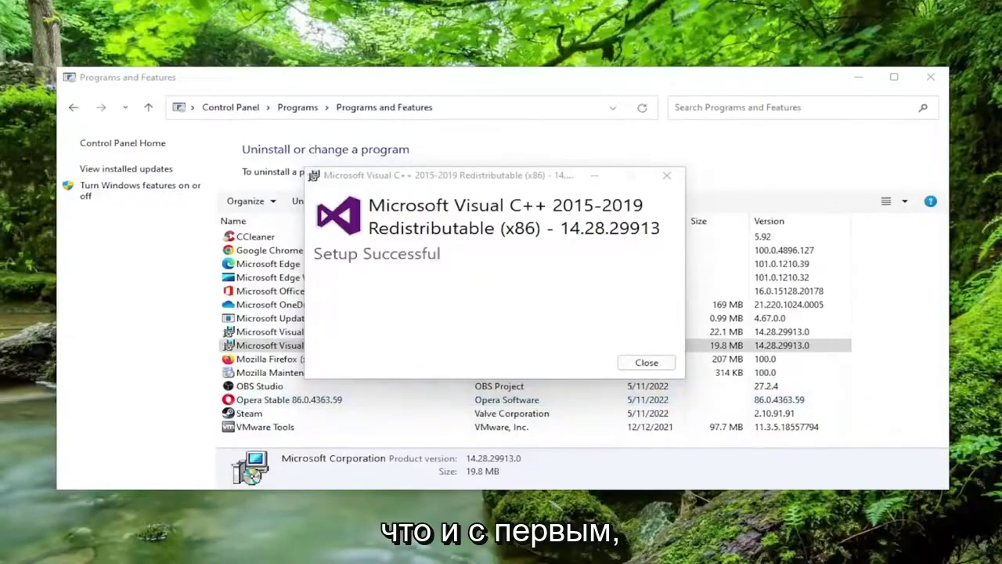
{"action": "left_click", "coordinate": [647, 362]}
{"action": "left_click", "coordinate": [930, 76]}
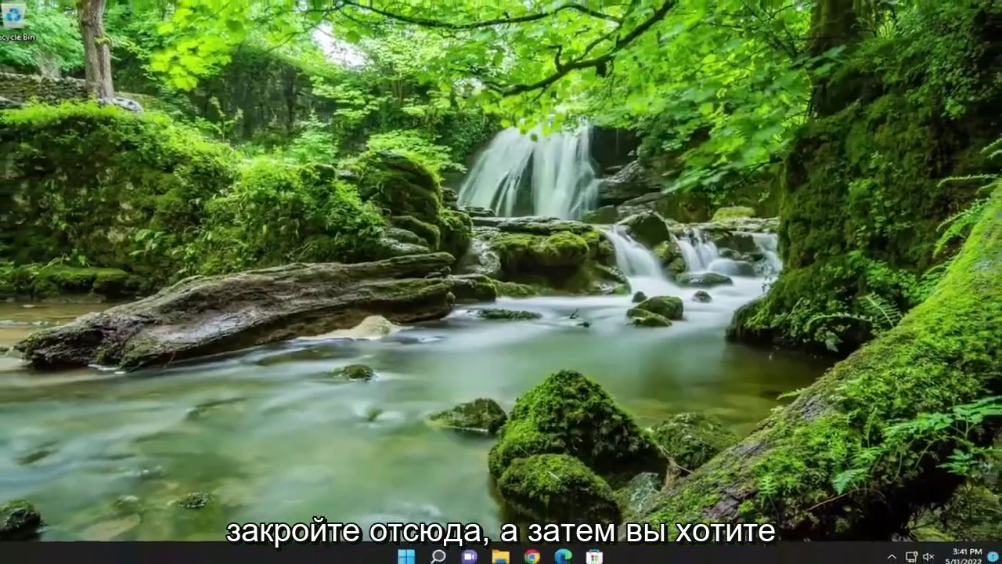
Step: Restart the PC from the Start button's Shut down or sign out menu
{"action": "right_click", "coordinate": [409, 549]}
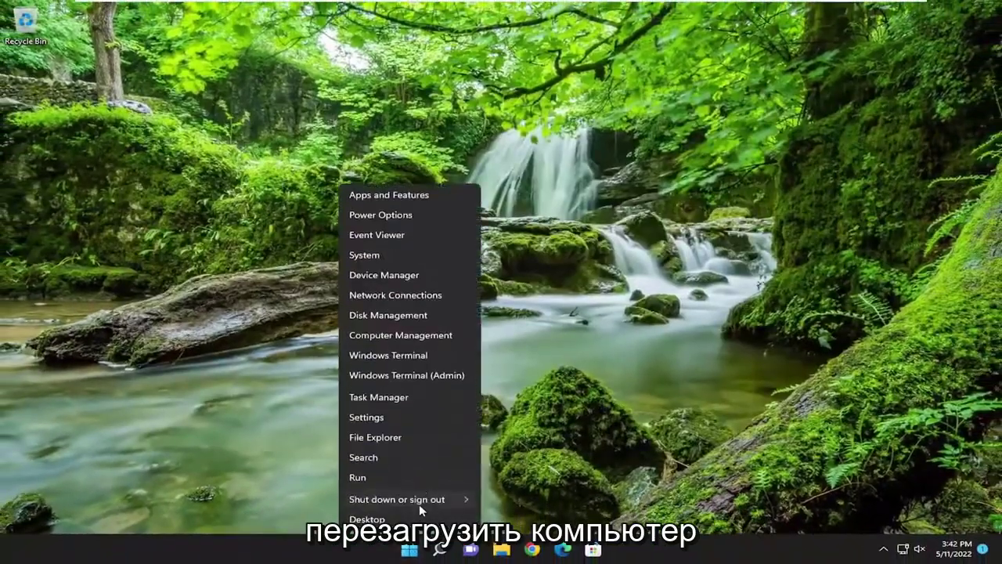
{"action": "mouse_move", "coordinate": [419, 504]}
{"action": "left_click", "coordinate": [513, 525]}
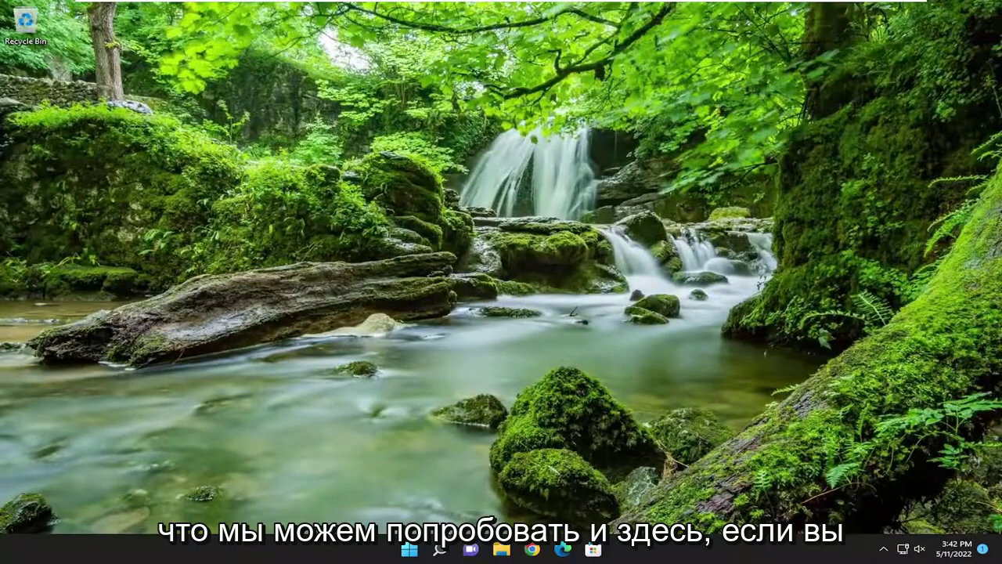
Step: Find cmd in search and run Command Prompt as administrator, approving UAC
{"action": "left_click", "coordinate": [440, 550]}
{"action": "type", "text": "cm"}
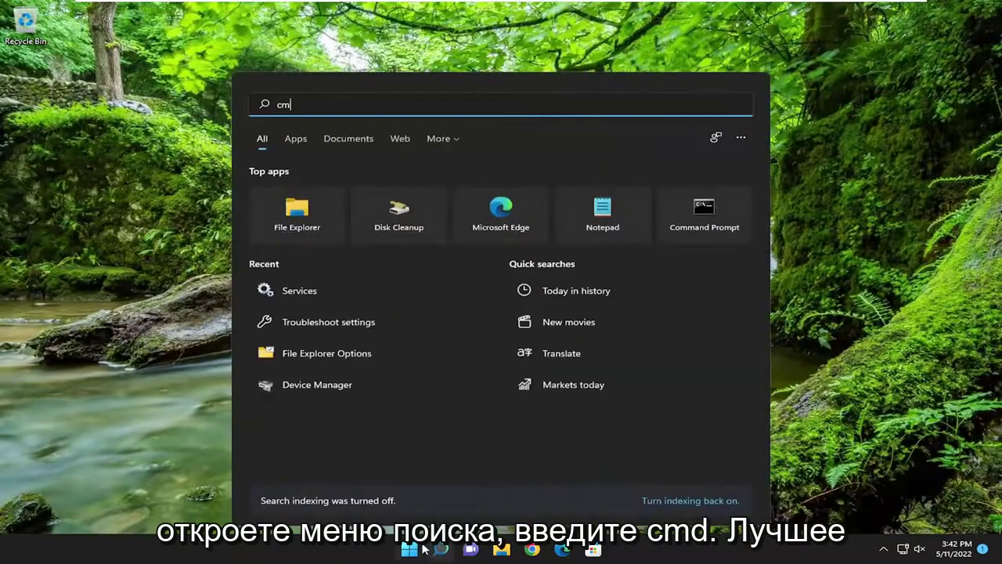
{"action": "type", "text": "d"}
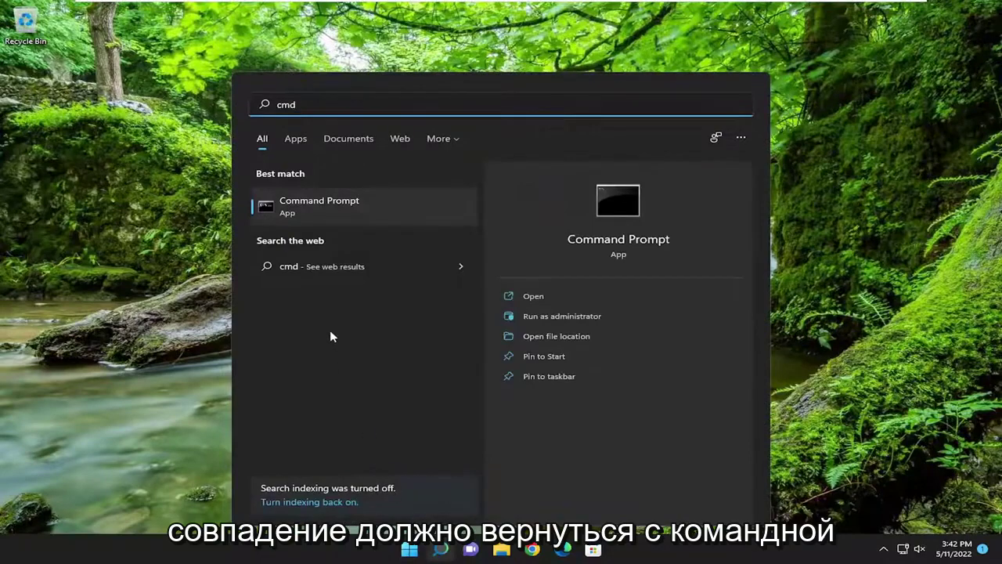
{"action": "right_click", "coordinate": [305, 205]}
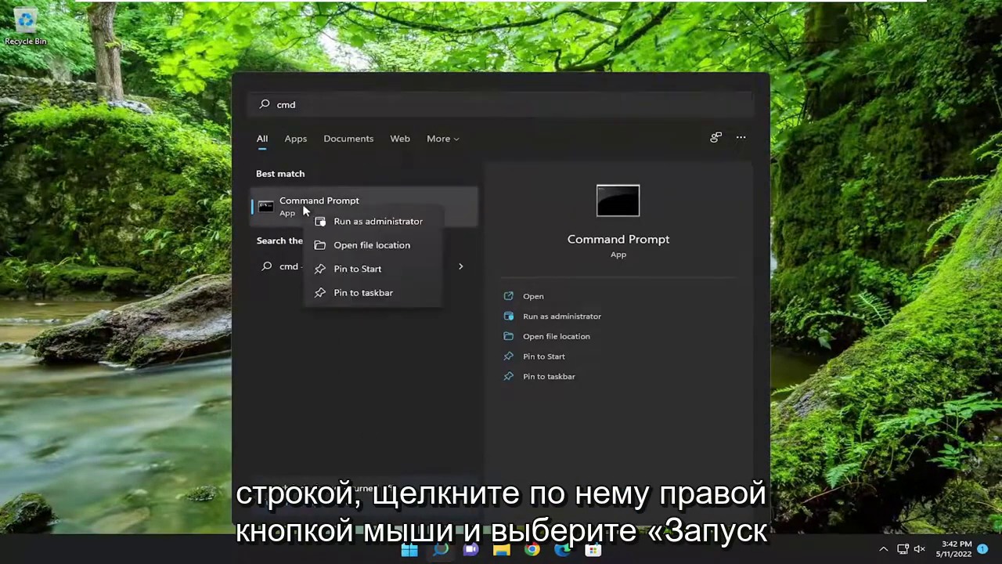
{"action": "left_click", "coordinate": [374, 223]}
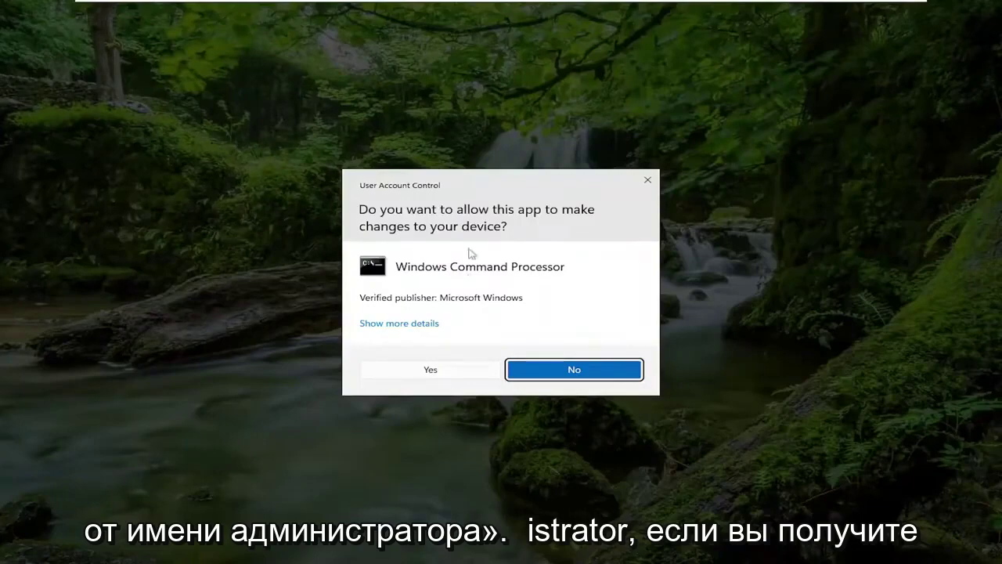
{"action": "left_click", "coordinate": [430, 370]}
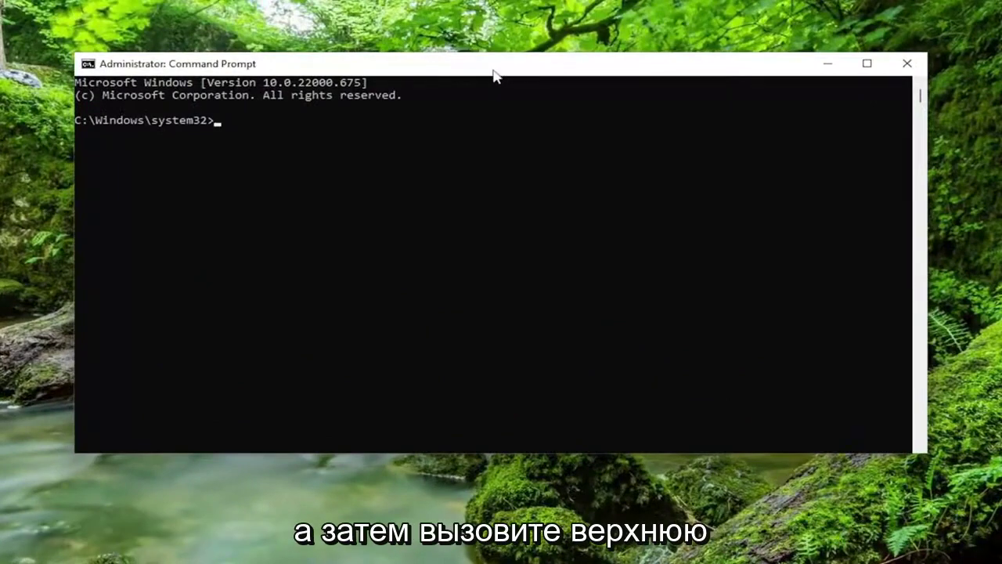
Step: Paste sfc /scannow at the admin prompt using the title bar's Edit > Paste
{"action": "right_click", "coordinate": [443, 67]}
{"action": "mouse_move", "coordinate": [565, 188]}
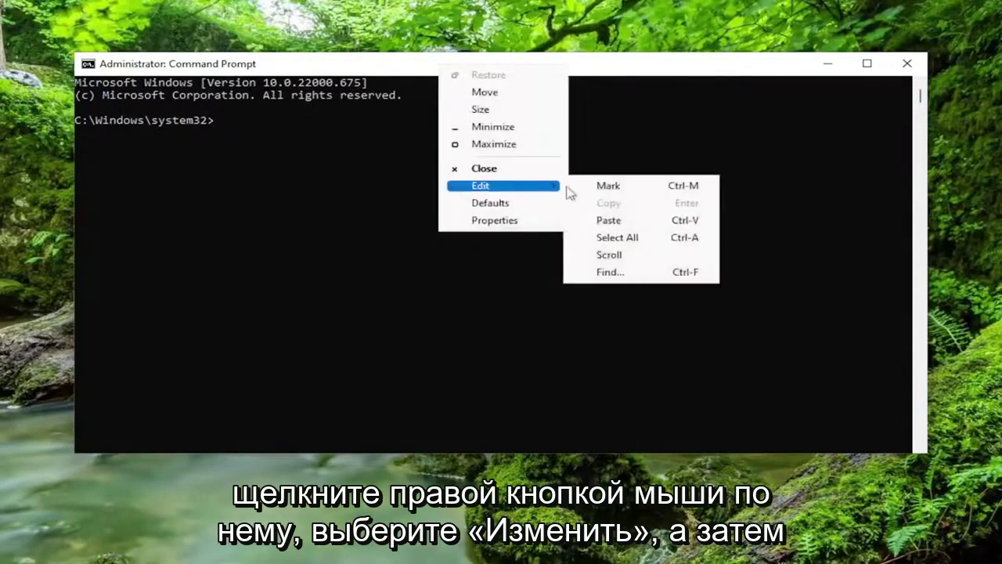
{"action": "left_click", "coordinate": [596, 219]}
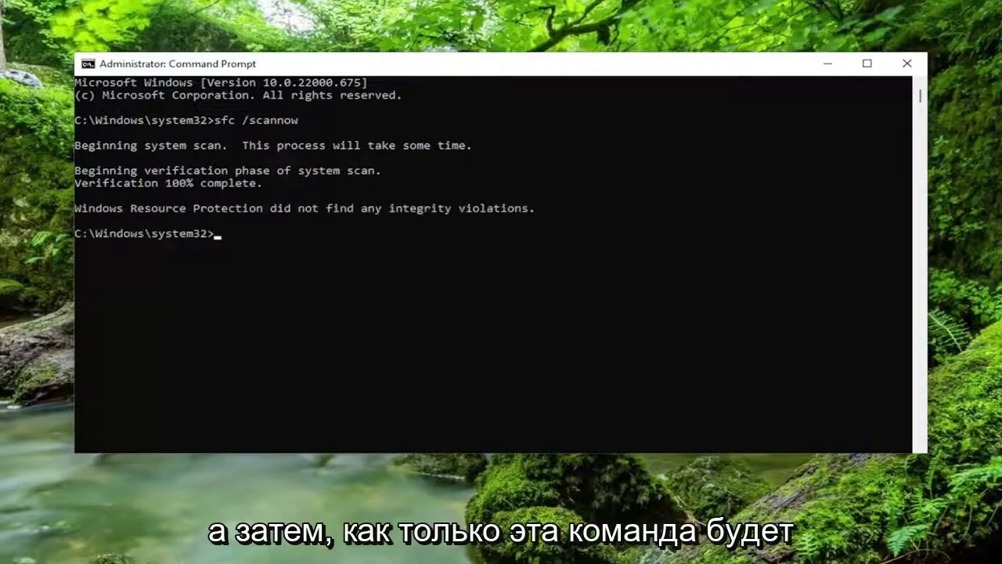
Step: Paste and run Dism /Online /Cleanup-Image /RestoreHealth until it completes successfully
{"action": "right_click", "coordinate": [502, 66]}
{"action": "mouse_move", "coordinate": [597, 188]}
{"action": "left_click", "coordinate": [670, 216]}
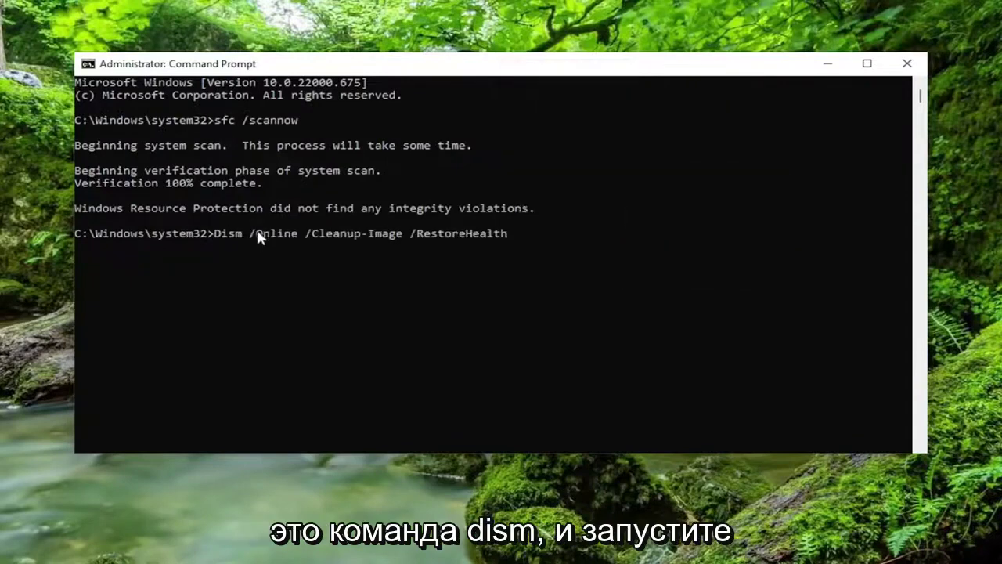
{"action": "key", "text": "Return"}
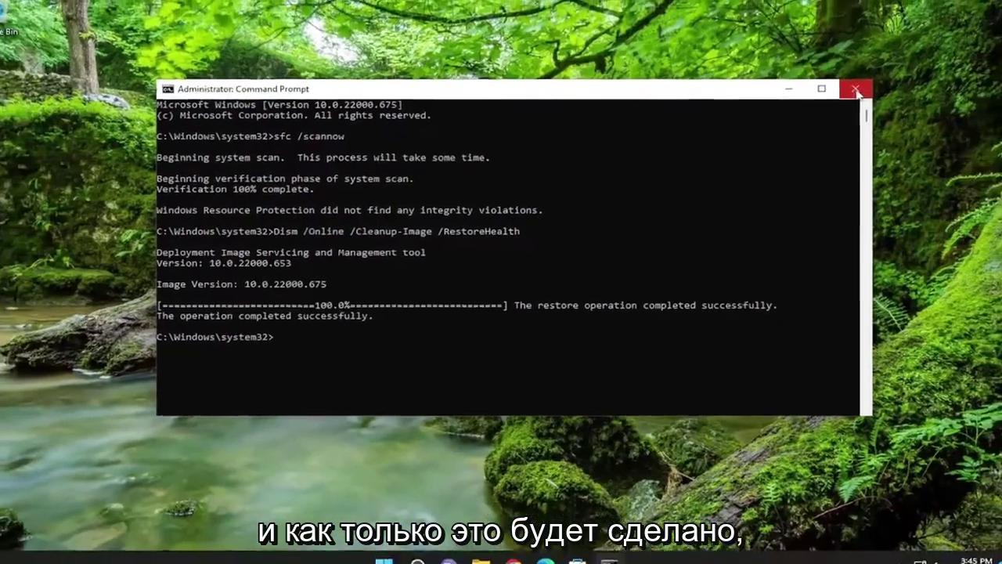
Step: Close Command Prompt and restart the PC from the Start button's menu
{"action": "left_click", "coordinate": [907, 64]}
{"action": "right_click", "coordinate": [408, 549]}
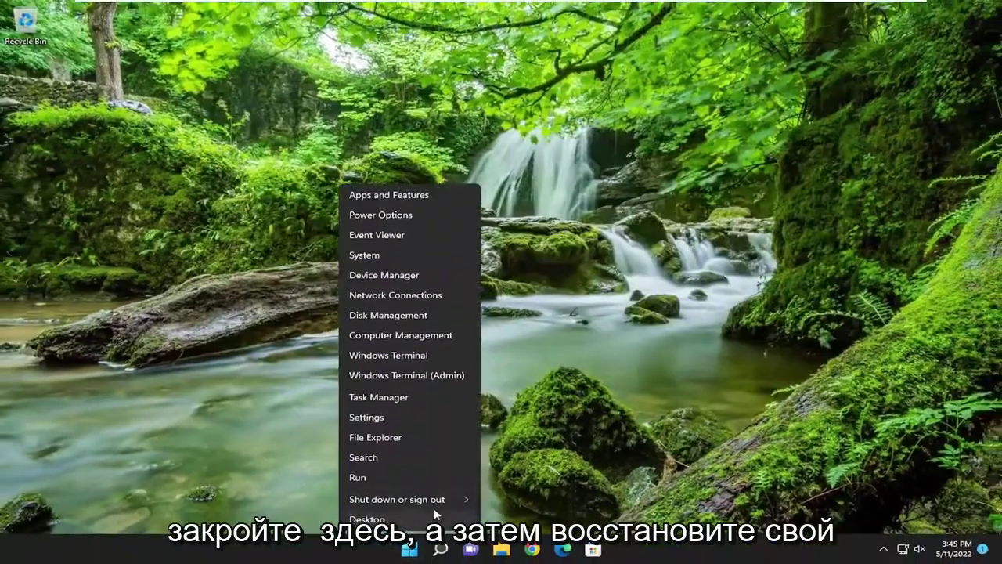
{"action": "mouse_move", "coordinate": [453, 499]}
{"action": "left_click", "coordinate": [504, 521]}
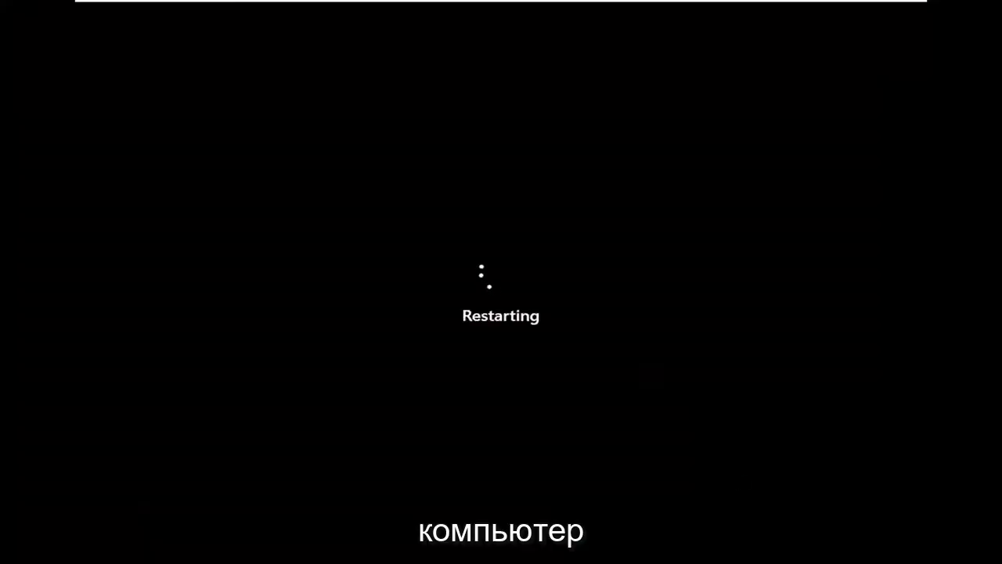